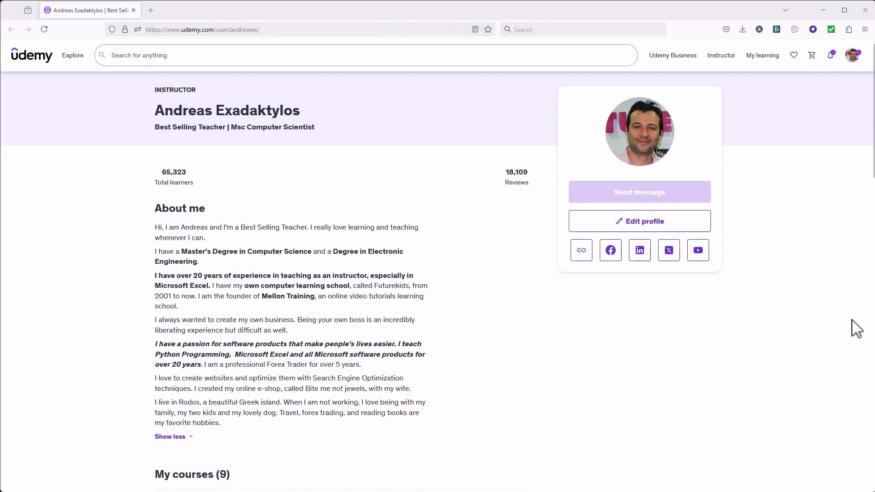
{"action": "scroll", "coordinate": [857, 328], "scroll_direction": "down", "scroll_amount": 4}
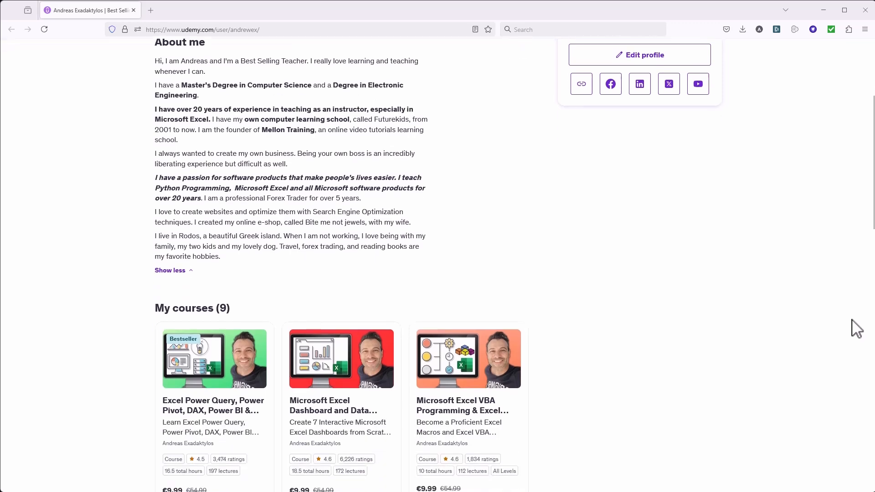
{"action": "scroll", "coordinate": [857, 329], "scroll_direction": "down", "scroll_amount": 5}
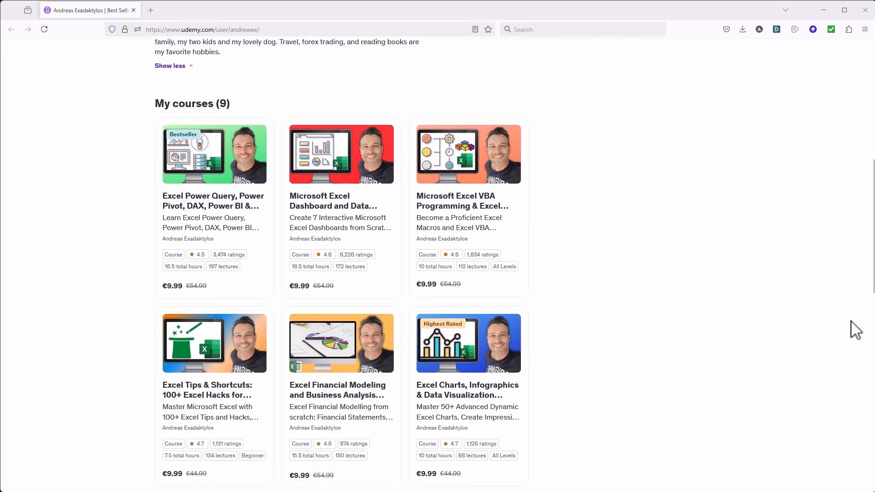
{"action": "scroll", "coordinate": [854, 328], "scroll_direction": "down", "scroll_amount": 3}
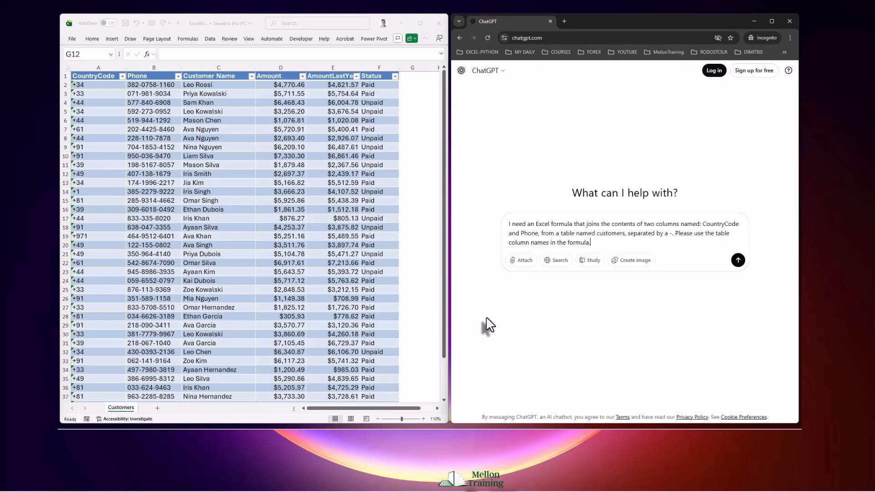
Submit the prepared ChatGPT prompts requesting Excel formulas for joining two columns and calculating a percentage change.
{"action": "left_click", "coordinate": [739, 261]}
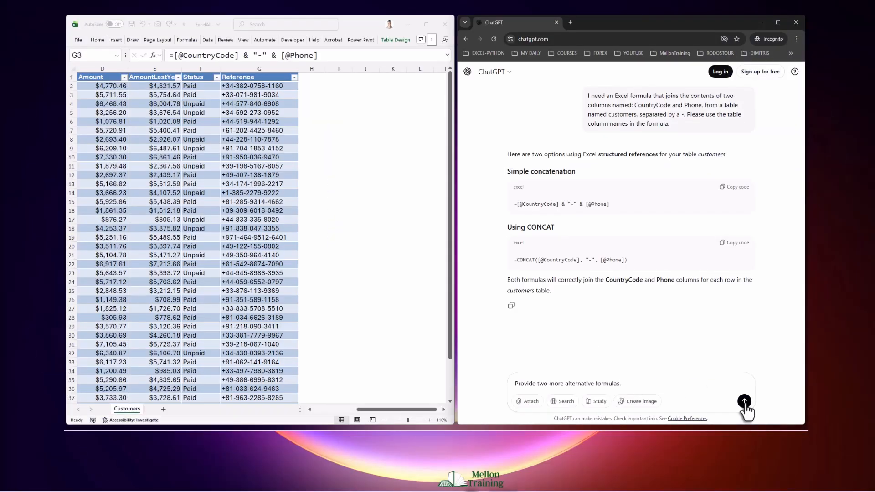
{"action": "left_click", "coordinate": [744, 402]}
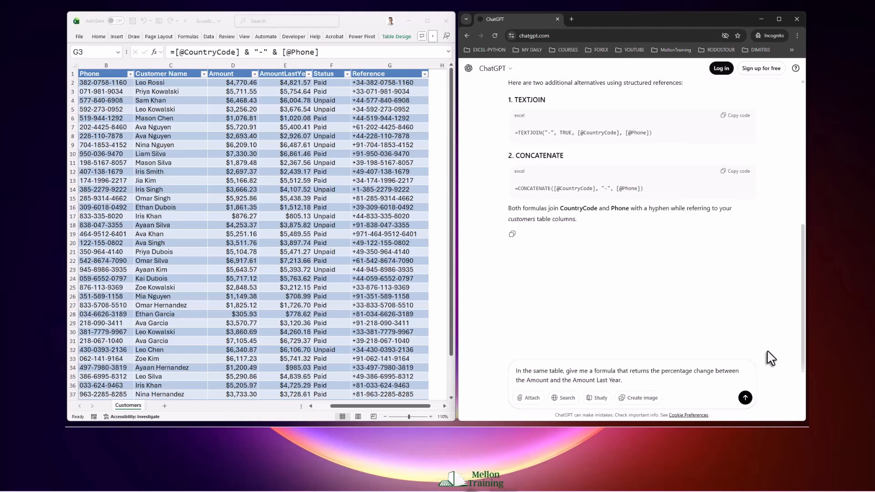
{"action": "left_click", "coordinate": [747, 399]}
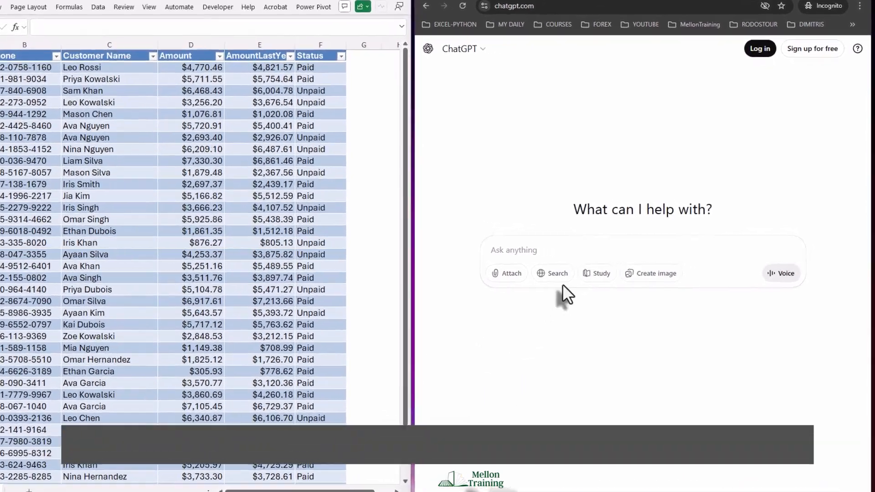
Ask ChatGPT for an Excel formula joining CountryCode and Phone from table customers with a hyphen, using column names, and copy the simple concatenation formula.
{"action": "left_click", "coordinate": [520, 250]}
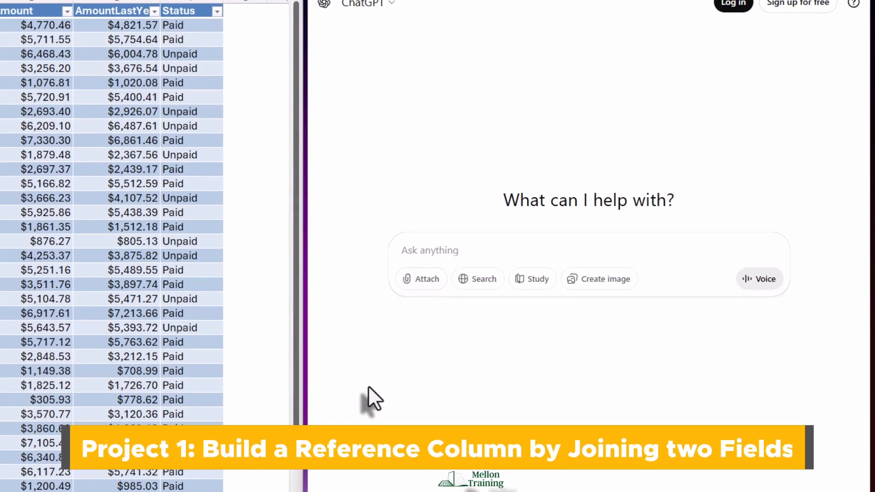
{"action": "type", "text": "I need an Excel formula that joins the contents of two columns named: CountryCode and Phone, from a table named customers, separated by a -. Please use the table column names in the formula."}
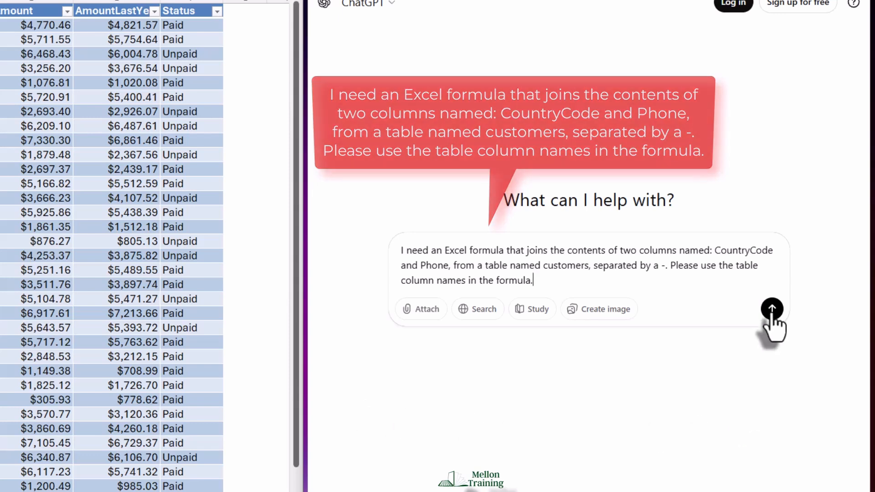
{"action": "left_click", "coordinate": [772, 313]}
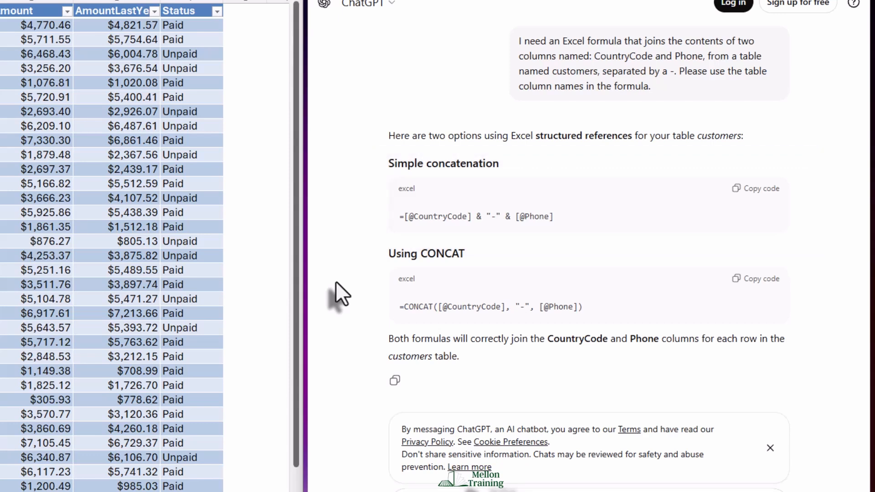
{"action": "left_click", "coordinate": [770, 449]}
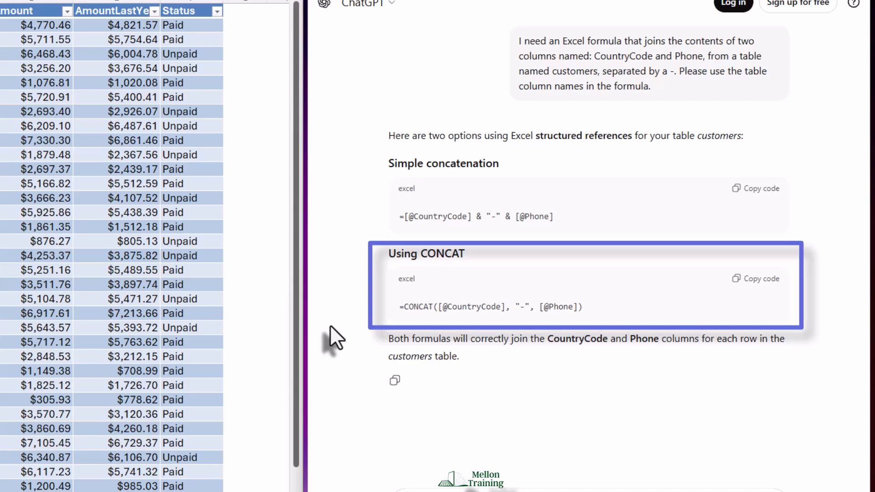
{"action": "left_click", "coordinate": [730, 186]}
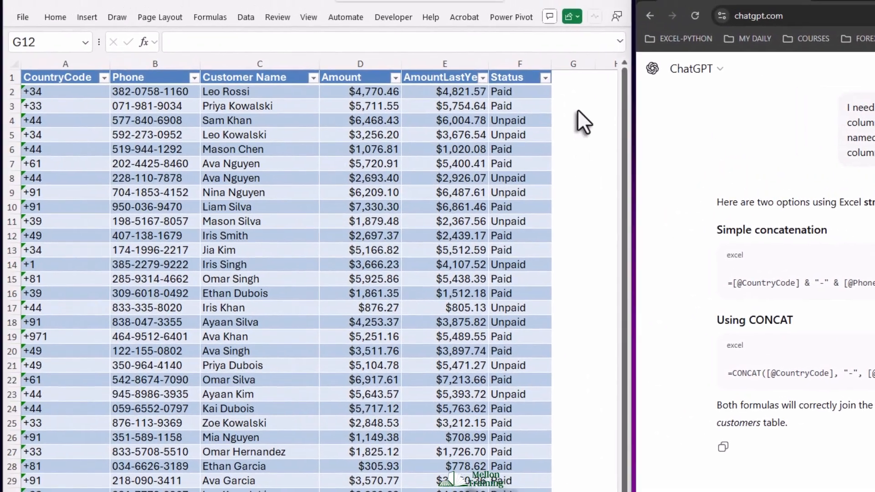
Switch to Excel, add a "Reference" column to the table in G1, and widen it to fit the header.
{"action": "left_click", "coordinate": [571, 77]}
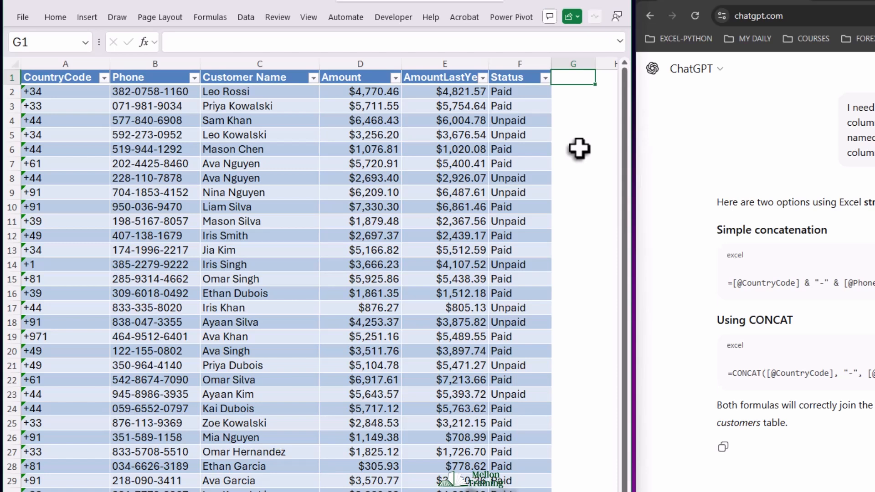
{"action": "type", "text": "Reference"}
{"action": "key", "text": "Return"}
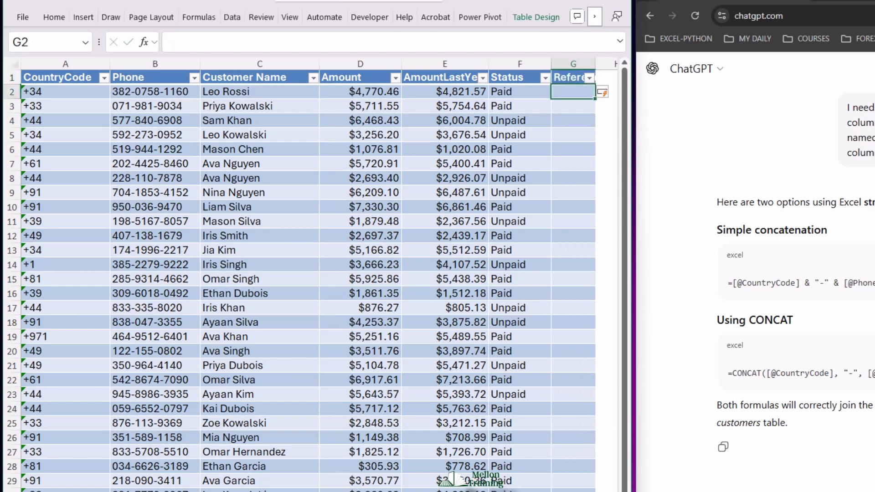
{"action": "scroll", "coordinate": [579, 148], "scroll_direction": "right", "scroll_amount": 3}
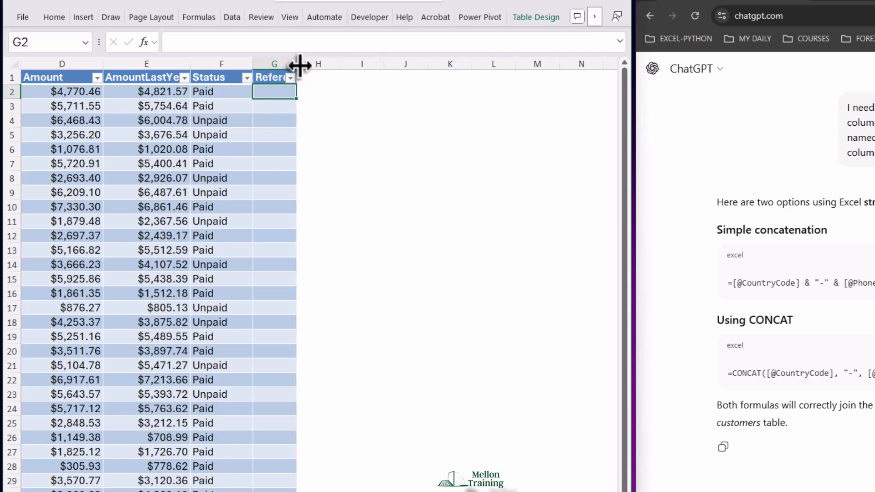
{"action": "left_click_drag", "start_coordinate": [295, 64], "coordinate": [345, 62]}
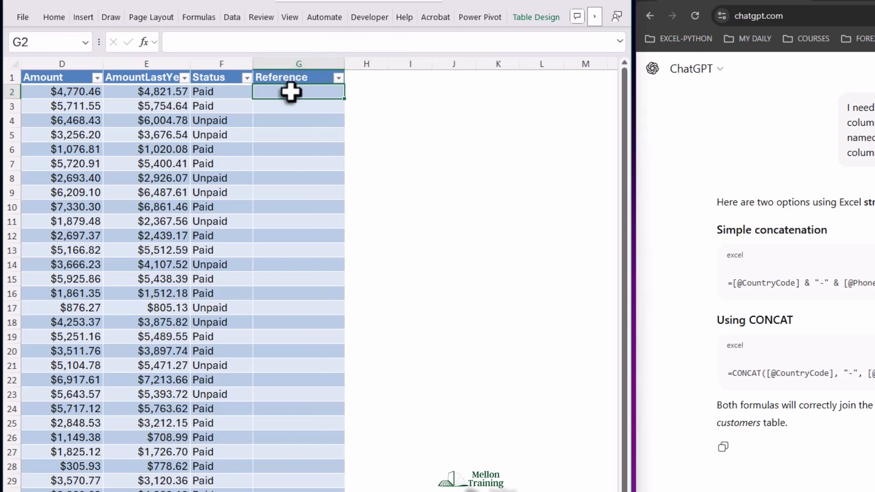
{"action": "double_click", "coordinate": [276, 93]}
{"action": "type", "text": "=[@CountryCode] & \"-\" & [@Phone]"}
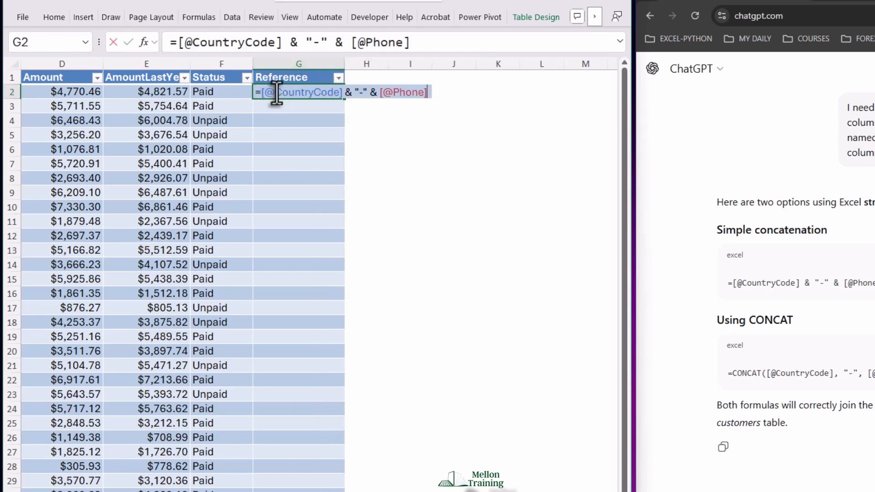
{"action": "key", "text": "Return"}
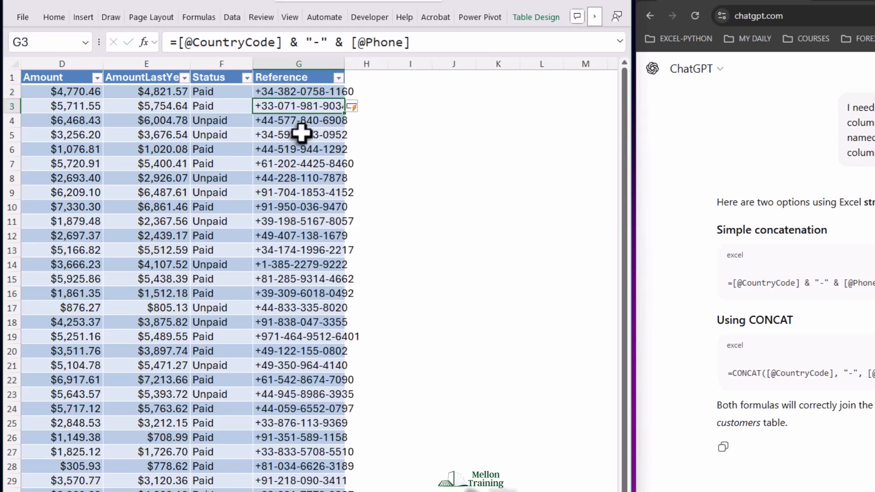
{"action": "double_click", "coordinate": [344, 63]}
{"action": "left_click_drag", "start_coordinate": [364, 65], "coordinate": [378, 64]}
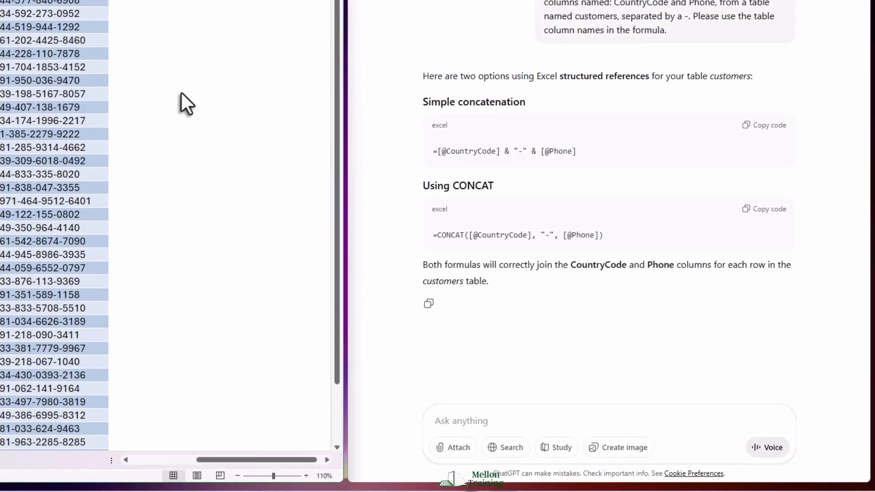
Switch to ChatGPT and send the request "Provide two more alternative formulas.".
{"action": "left_click", "coordinate": [461, 423]}
{"action": "type", "text": "Provide two more alternative formulas."}
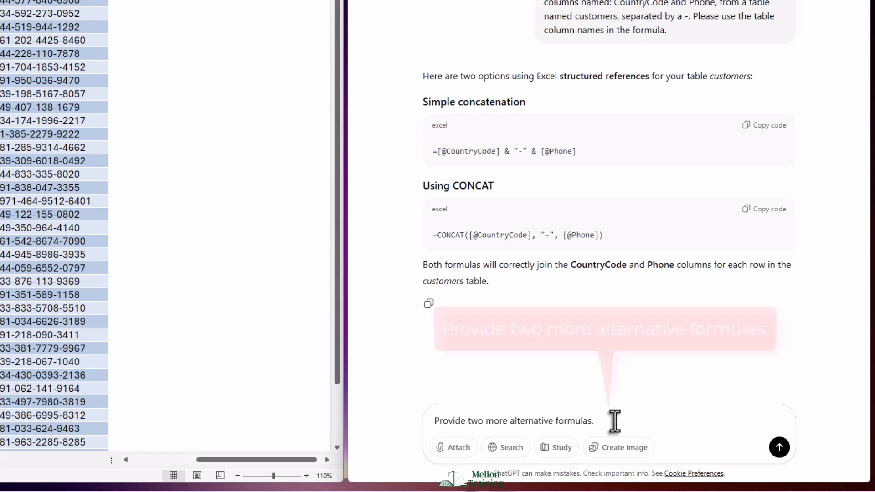
{"action": "left_click", "coordinate": [780, 449]}
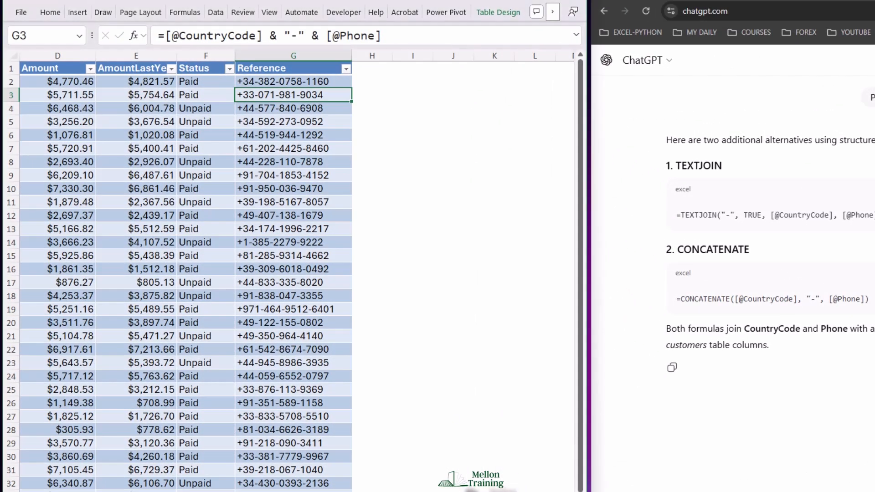
Ask ChatGPT for a formula in the same table that returns the percentage change between the Amount and the Amount Last Year.
{"action": "scroll", "coordinate": [291, 273], "scroll_direction": "left", "scroll_amount": 1}
{"action": "scroll", "coordinate": [301, 246], "scroll_direction": "left", "scroll_amount": 1}
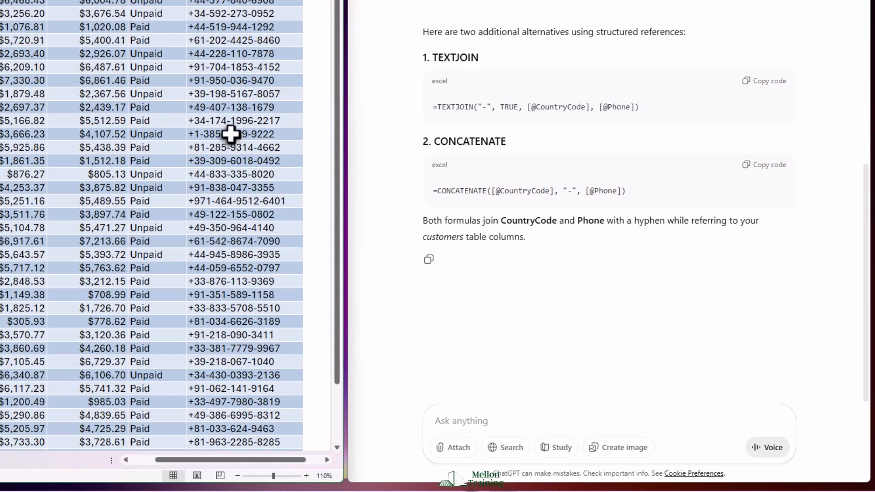
{"action": "left_click", "coordinate": [486, 419]}
{"action": "type", "text": "In the same table, give me a formula that returns the percentage change between the Amount and the Amount Last Year."}
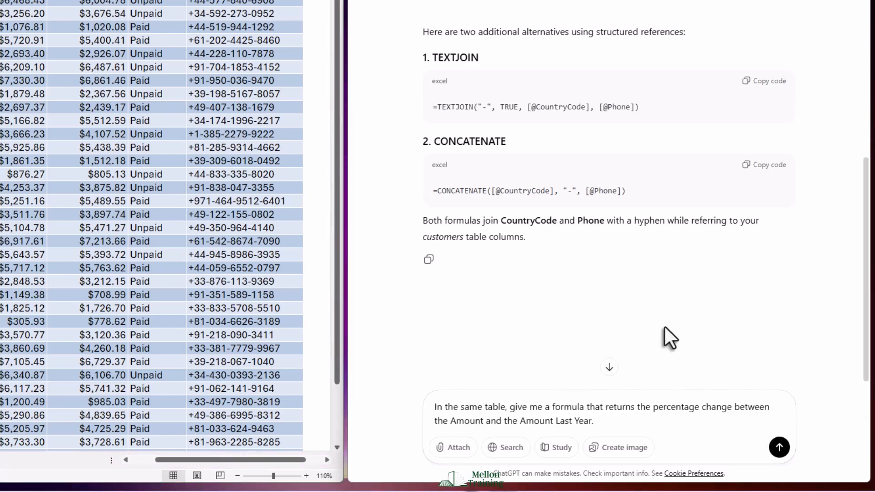
{"action": "scroll", "coordinate": [812, 374], "scroll_direction": "down", "scroll_amount": 2}
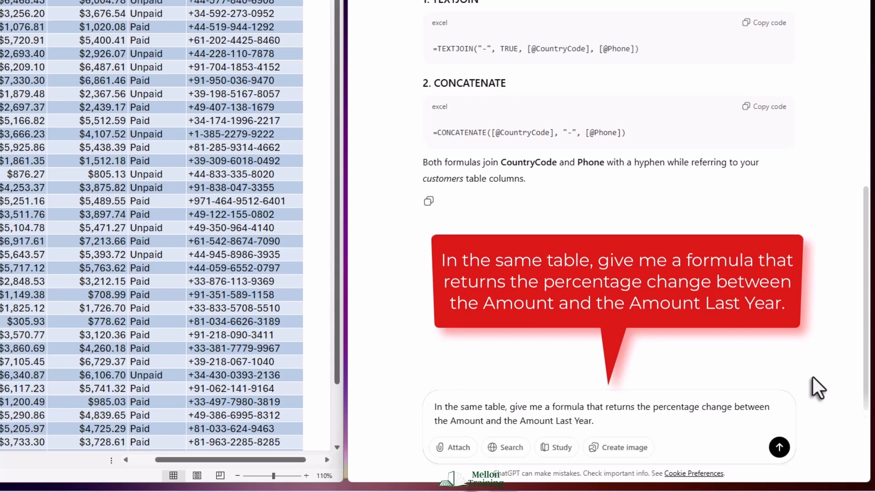
{"action": "left_click", "coordinate": [779, 447]}
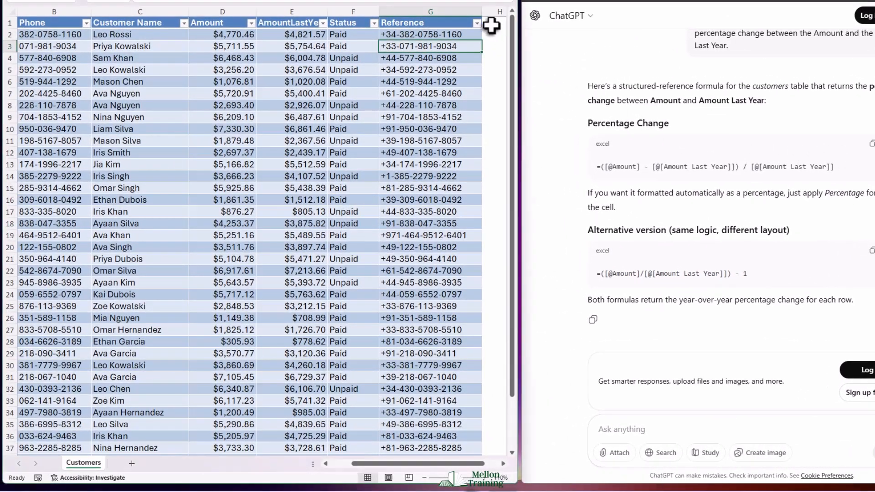
Switch to Excel, add a "% Change" column to the table in H1, and widen it to fit the header.
{"action": "left_click", "coordinate": [495, 23]}
{"action": "left_click", "coordinate": [503, 463]}
{"action": "left_click", "coordinate": [502, 464]}
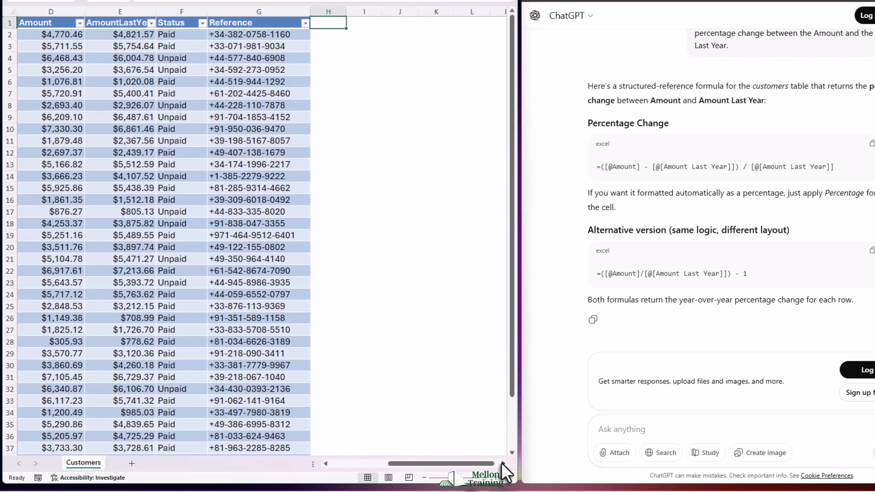
{"action": "type", "text": "% Change"}
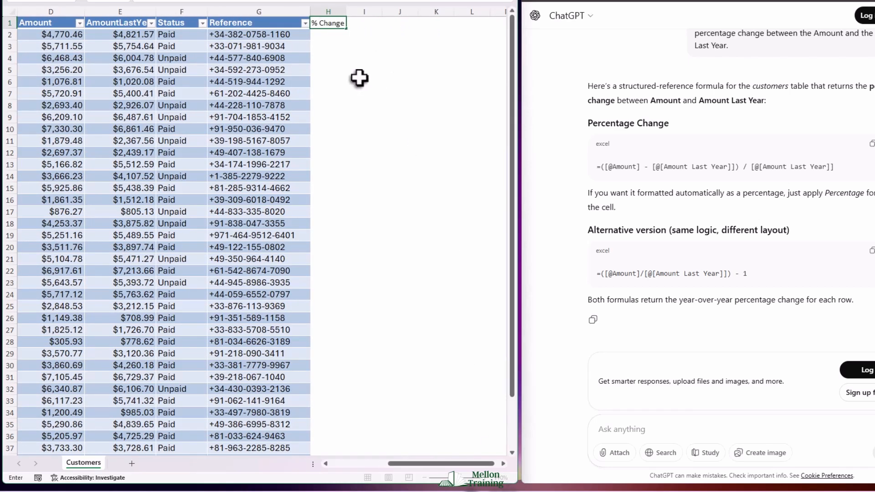
{"action": "key", "text": "Return"}
{"action": "left_click_drag", "start_coordinate": [346, 10], "coordinate": [382, 7]}
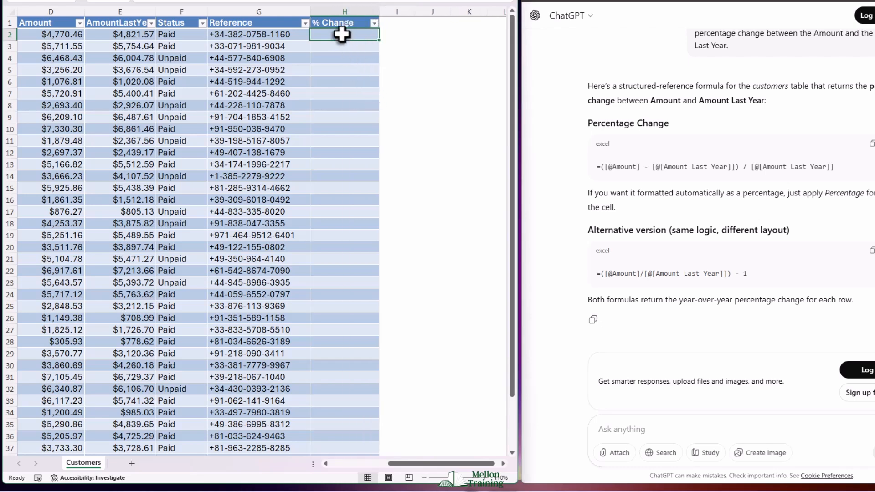
{"action": "type", "text": "=([@Amount] - [@[Amount Last Year]]) / [@[Amount Last Year]]"}
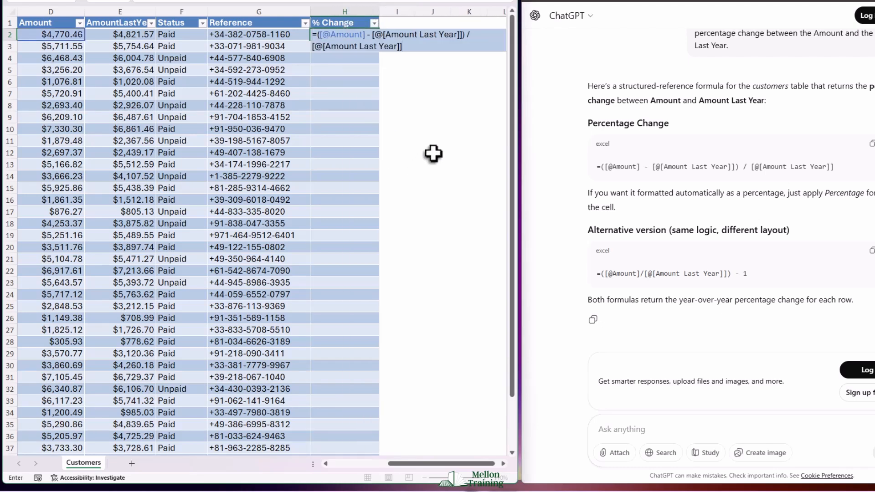
{"action": "left_click", "coordinate": [420, 34]}
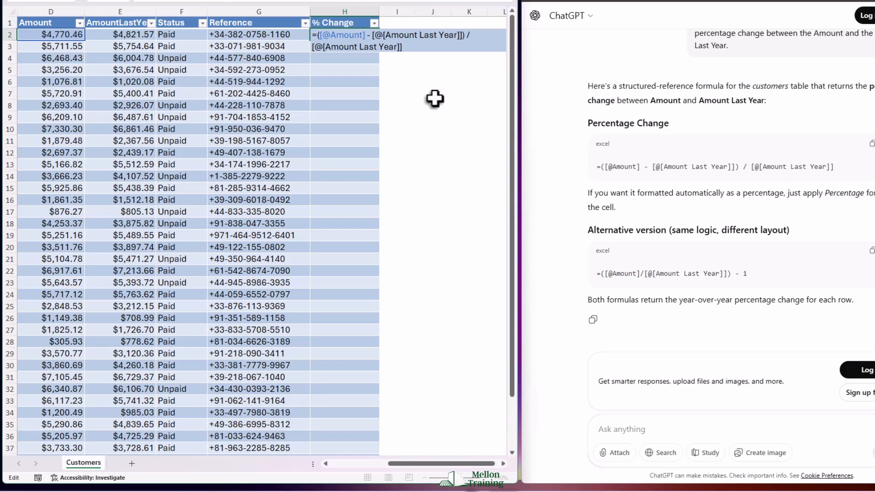
{"action": "key", "text": "BackSpace"}
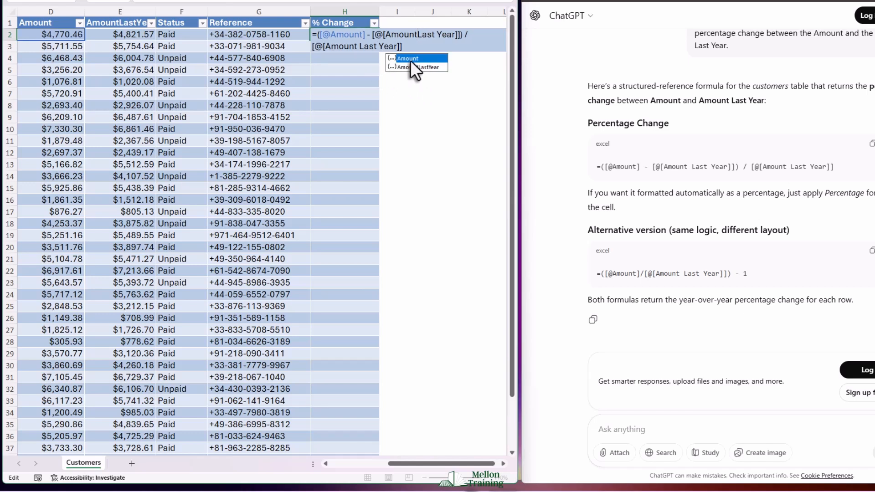
{"action": "left_click", "coordinate": [358, 46]}
{"action": "key", "text": "BackSpace"}
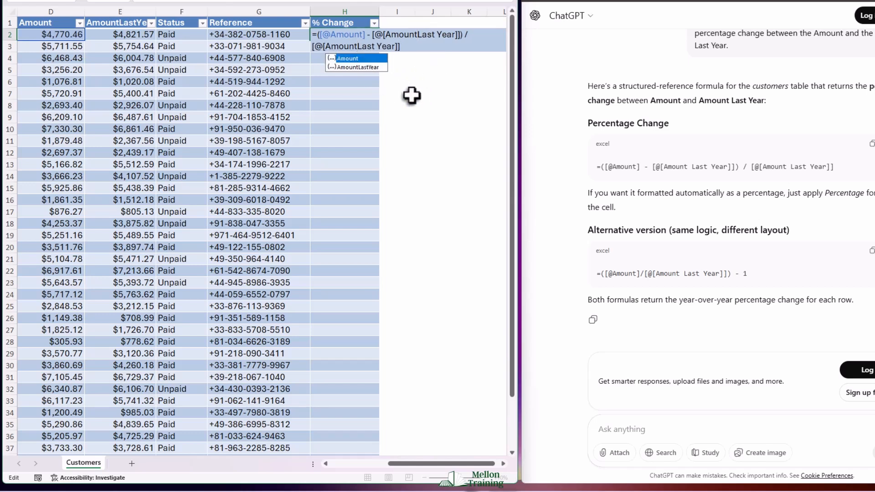
{"action": "double_click", "coordinate": [369, 67]}
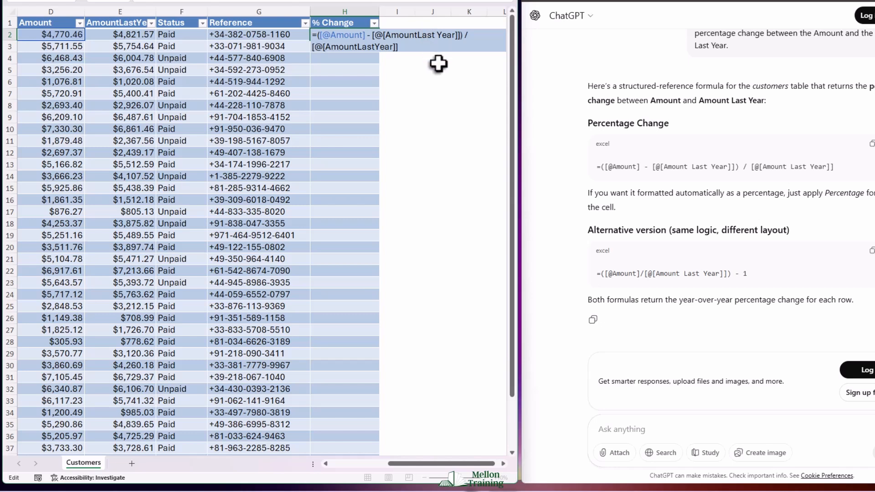
{"action": "left_click", "coordinate": [436, 34]}
{"action": "key", "text": "BackSpace"}
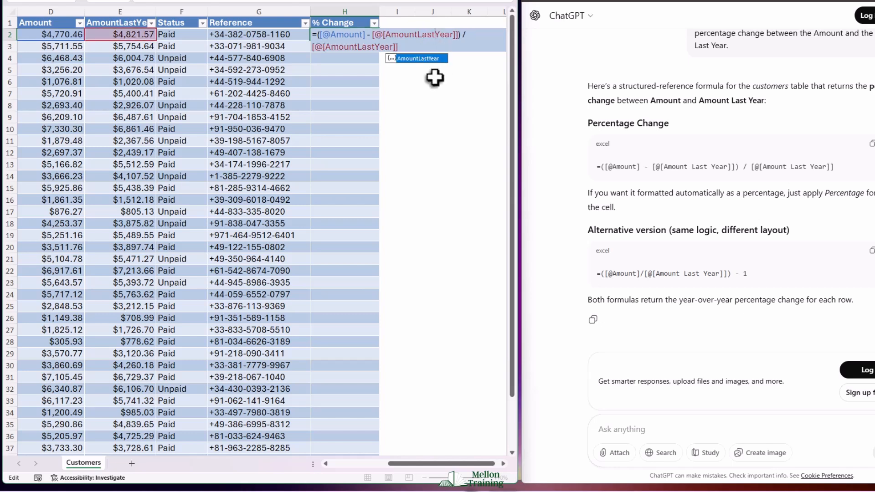
{"action": "double_click", "coordinate": [427, 57]}
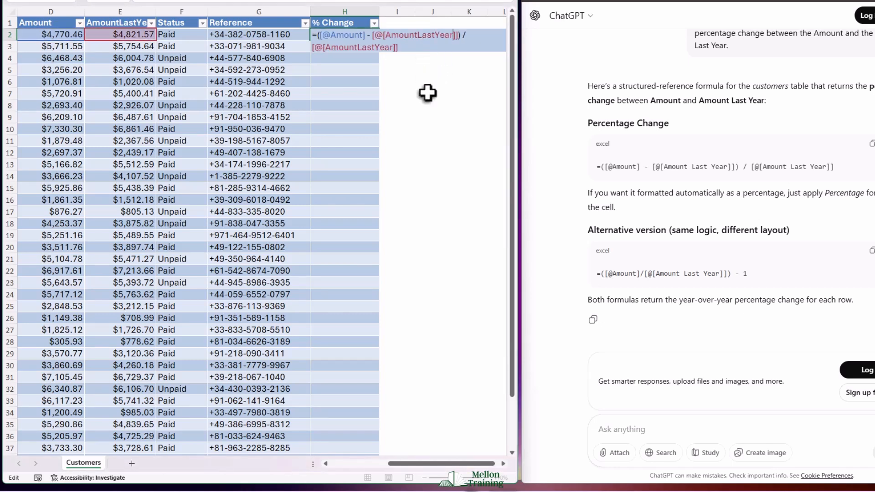
{"action": "left_click", "coordinate": [437, 53]}
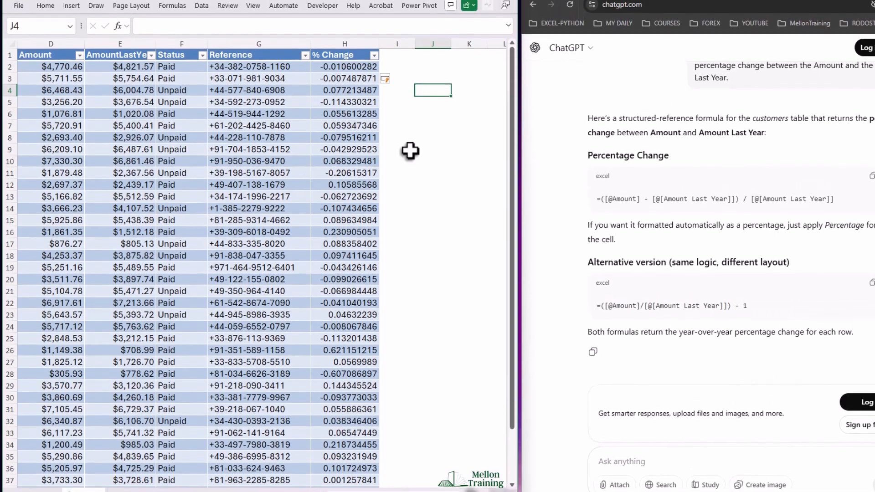
Format the whole % Change column H as a percentage without decimals.
{"action": "left_click", "coordinate": [345, 45]}
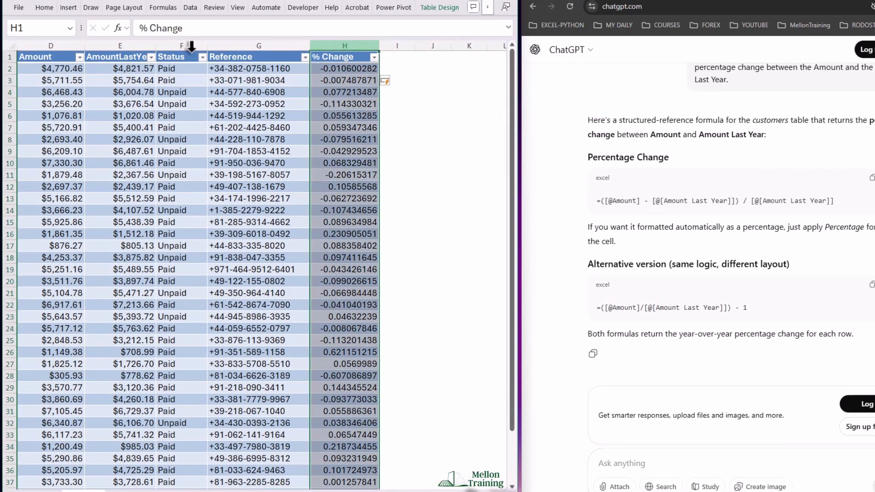
{"action": "left_click", "coordinate": [44, 8]}
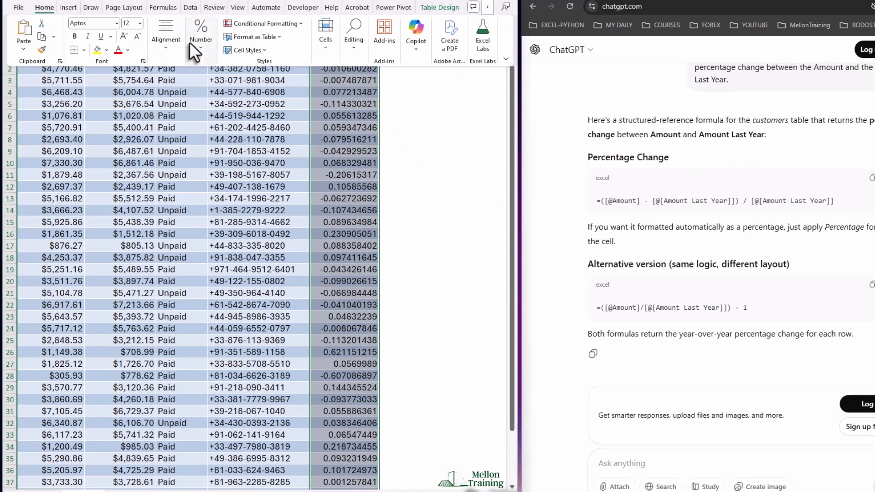
{"action": "left_click", "coordinate": [201, 47]}
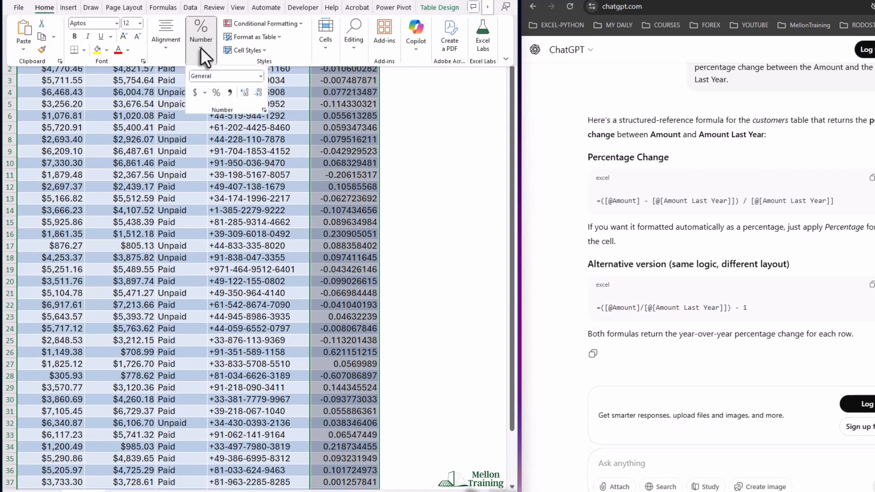
{"action": "left_click", "coordinate": [217, 94]}
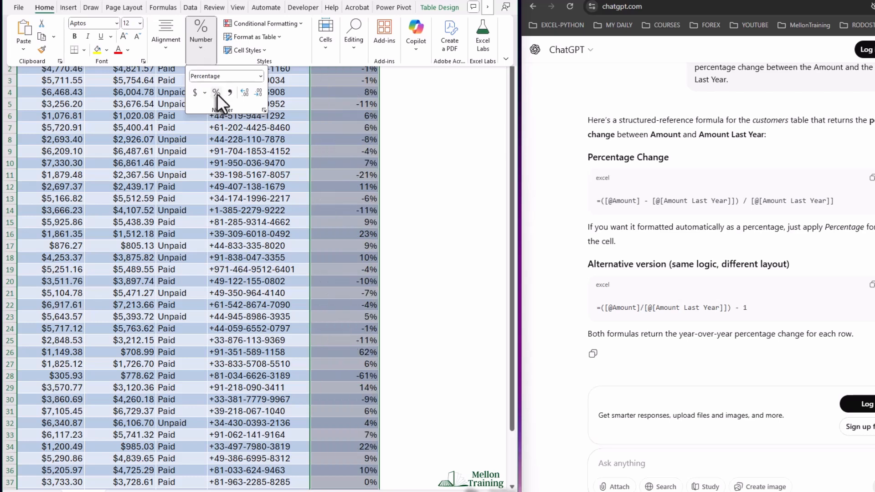
{"action": "left_click", "coordinate": [449, 196]}
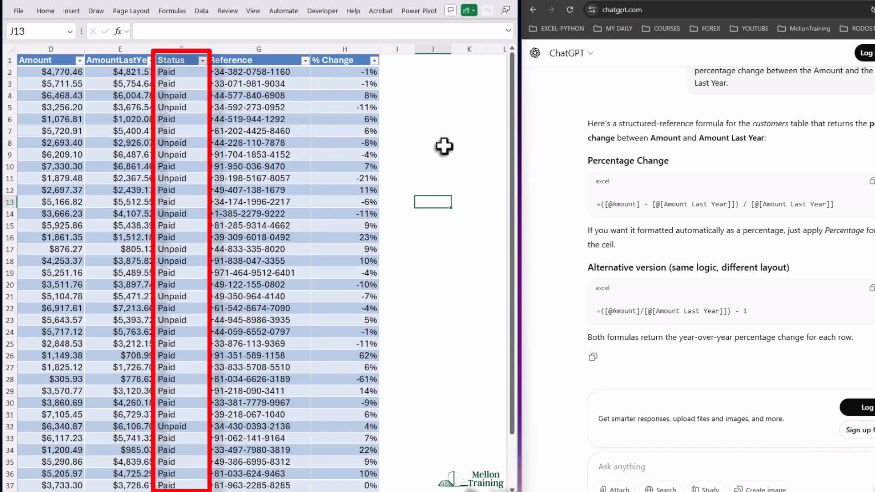
{"action": "left_click", "coordinate": [182, 49]}
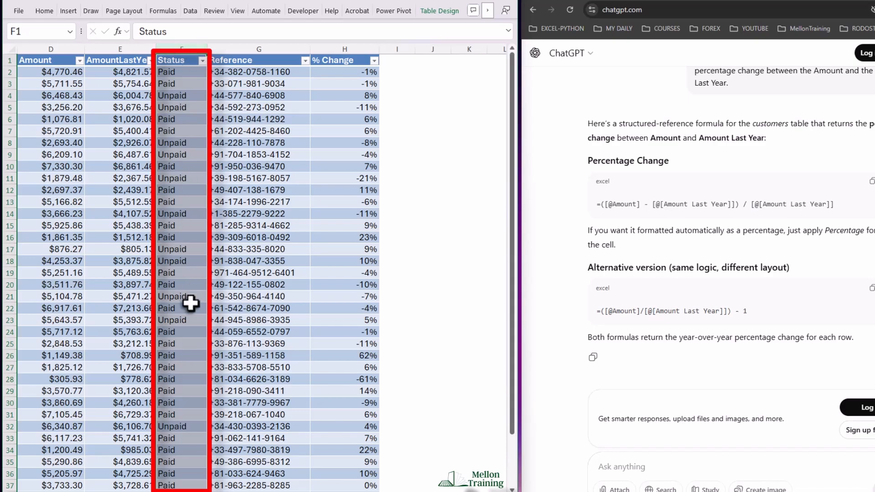
{"action": "scroll", "coordinate": [188, 299], "scroll_direction": "down", "scroll_amount": 4}
{"action": "scroll", "coordinate": [190, 308], "scroll_direction": "up", "scroll_amount": 4}
{"action": "left_click", "coordinate": [419, 131]}
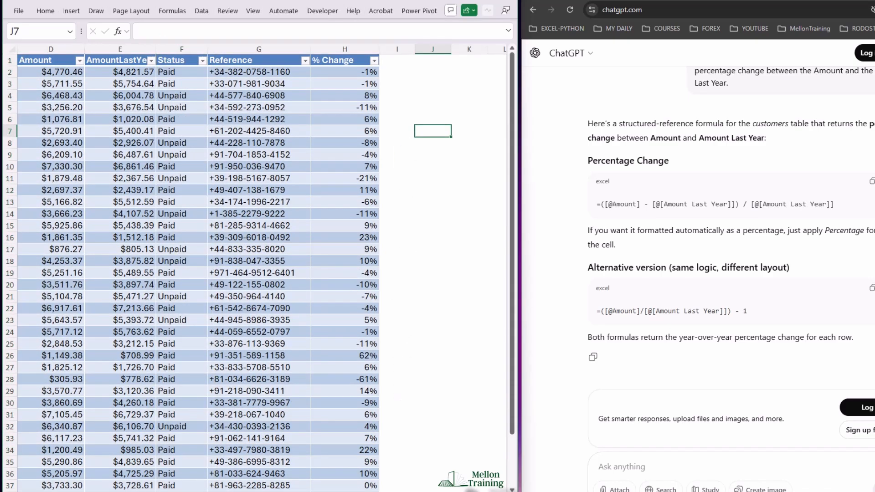
Copy the CountryCode through Status columns with their headers (A1:F41), switch to ChatGPT and paste them into a new message.
{"action": "left_click_drag", "start_coordinate": [420, 491], "coordinate": [392, 491]}
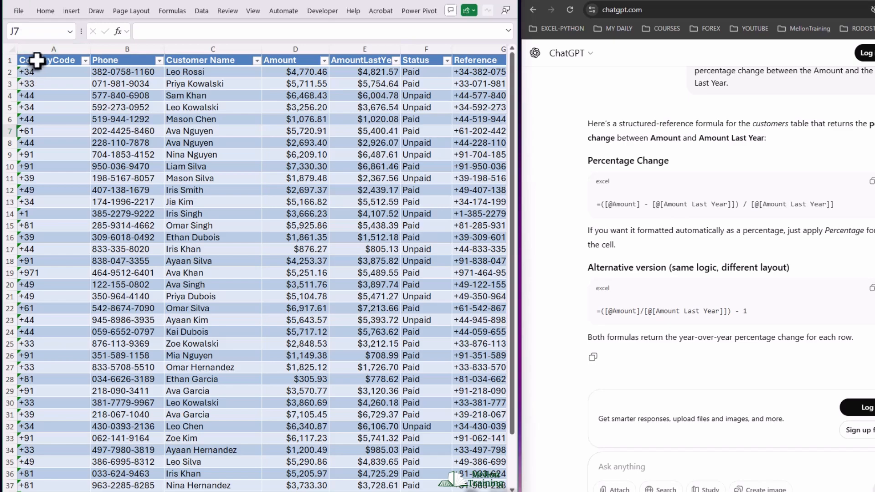
{"action": "left_click_drag", "start_coordinate": [35, 60], "coordinate": [426, 476]}
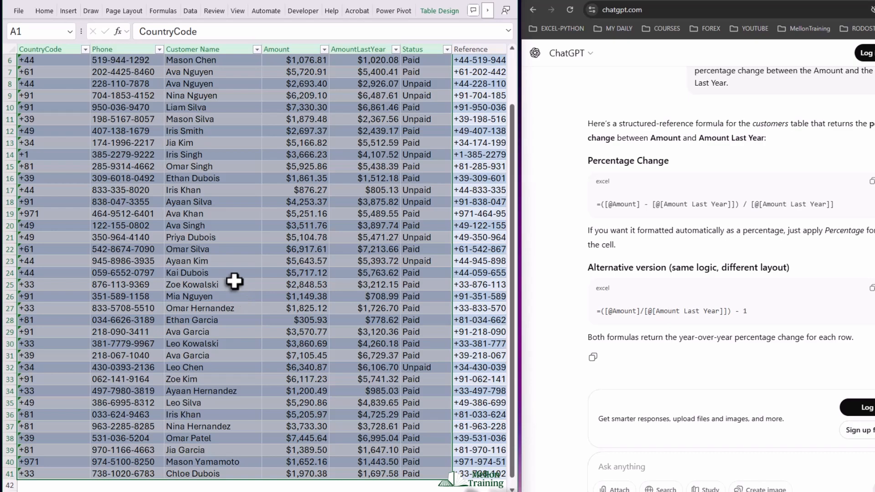
{"action": "key", "text": "ctrl+c"}
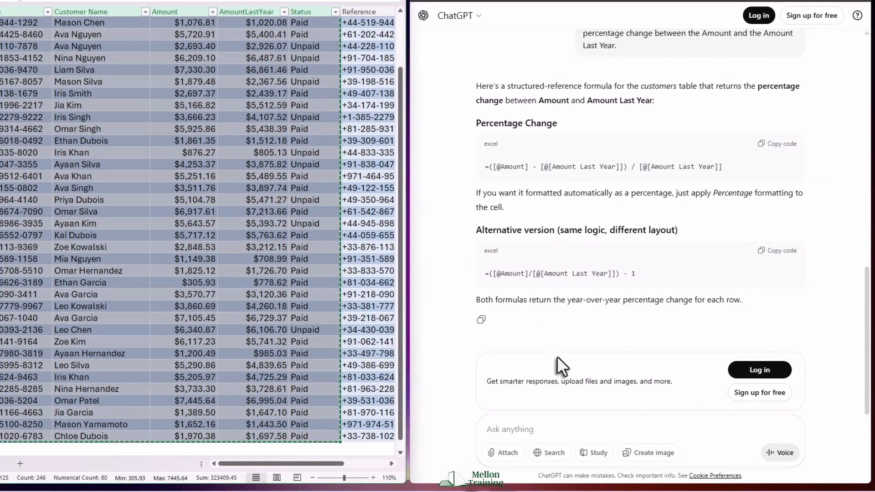
{"action": "left_click", "coordinate": [520, 428]}
{"action": "key", "text": "ctrl+v"}
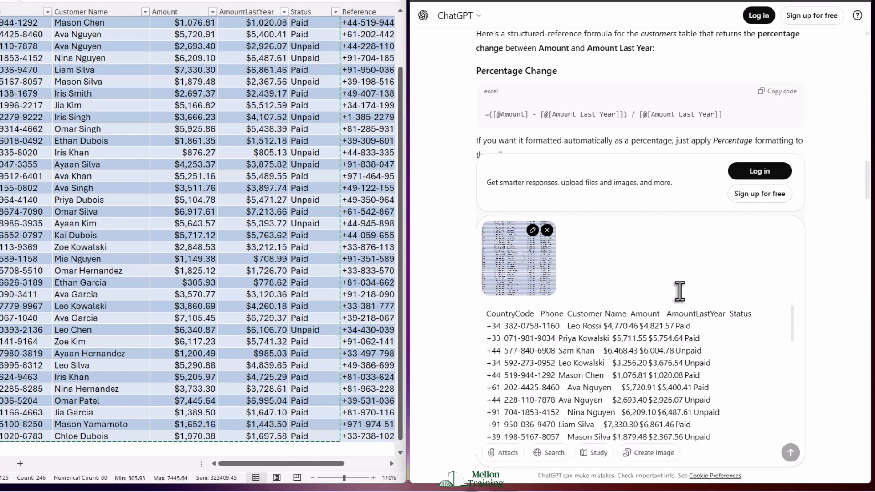
{"action": "scroll", "coordinate": [698, 319], "scroll_direction": "down", "scroll_amount": 10}
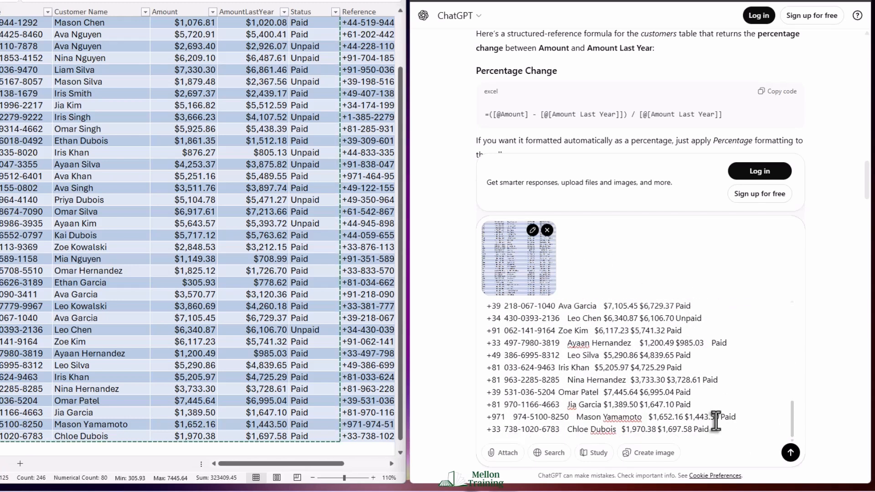
{"action": "scroll", "coordinate": [718, 429], "scroll_direction": "up", "scroll_amount": 6}
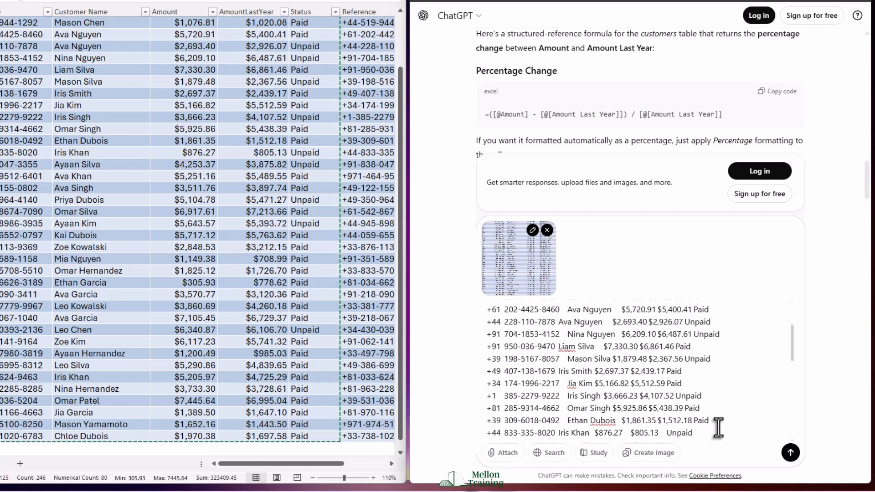
{"action": "scroll", "coordinate": [718, 429], "scroll_direction": "down", "scroll_amount": 6}
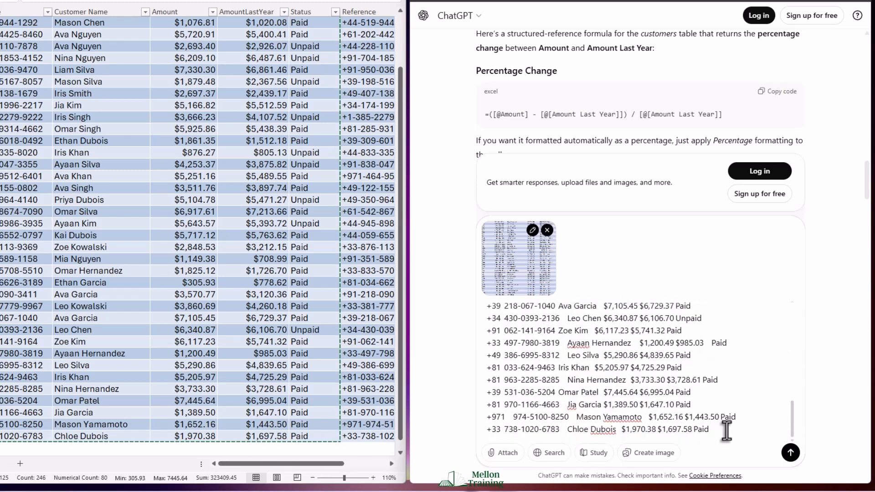
Below the pasted data, request an Excel formula summing numbers in tbl Customers' Status column only where Status equals the unpaid value, and send it.
{"action": "key", "text": "shift+Return"}
{"action": "key", "text": "shift+Return"}
{"action": "key", "text": "shift+Return"}
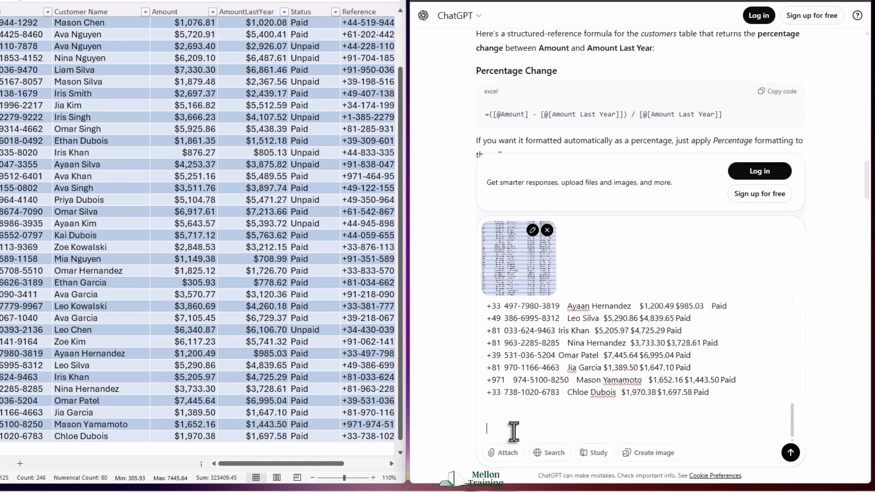
{"action": "type", "text": "I need an Excel formula that sums numbers in the Status column of this table named tbl Customers, but only where the Status column equals the unpaid value."}
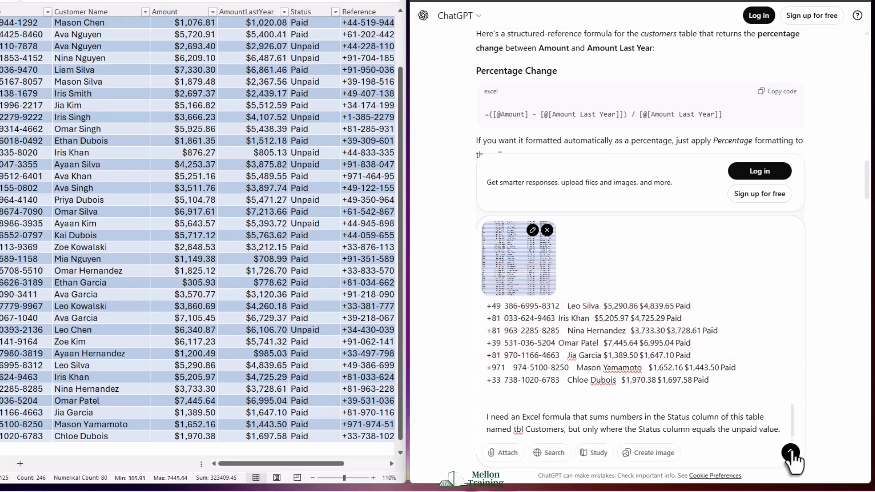
{"action": "left_click", "coordinate": [791, 452]}
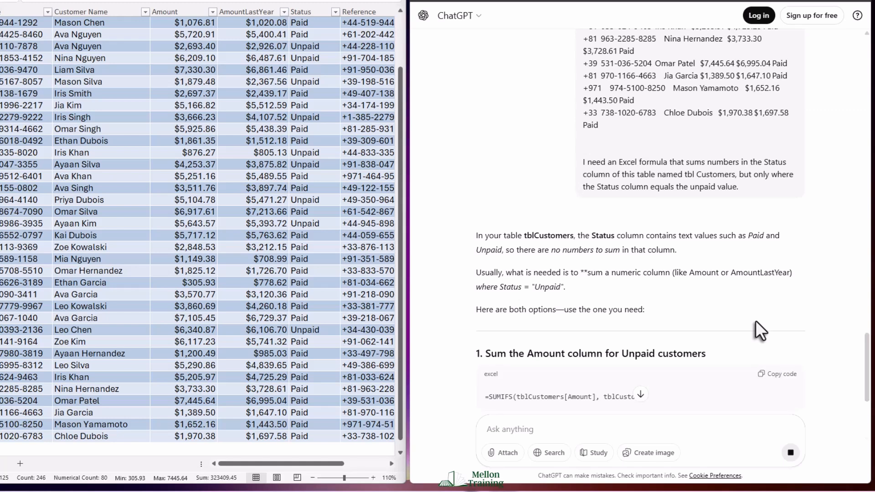
Copy ChatGPT's Amount formula and enter =SUMIFS(tblCustomers[Amount], tblCustomers[Status], "Unpaid") in Excel cell F42, directly below the Status column.
{"action": "scroll", "coordinate": [748, 278], "scroll_direction": "down", "scroll_amount": 3}
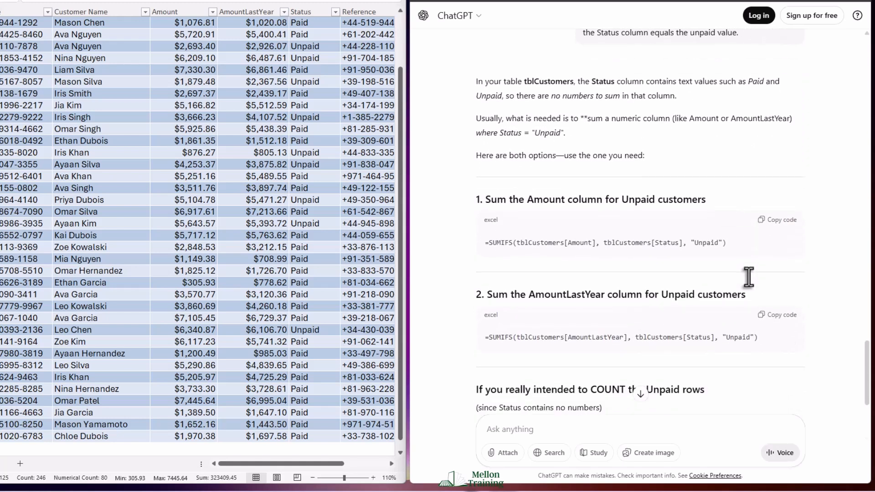
{"action": "scroll", "coordinate": [749, 277], "scroll_direction": "down", "scroll_amount": 1}
{"action": "scroll", "coordinate": [749, 277], "scroll_direction": "up", "scroll_amount": 1}
{"action": "left_click", "coordinate": [781, 220]}
{"action": "scroll", "coordinate": [294, 351], "scroll_direction": "down", "scroll_amount": 3}
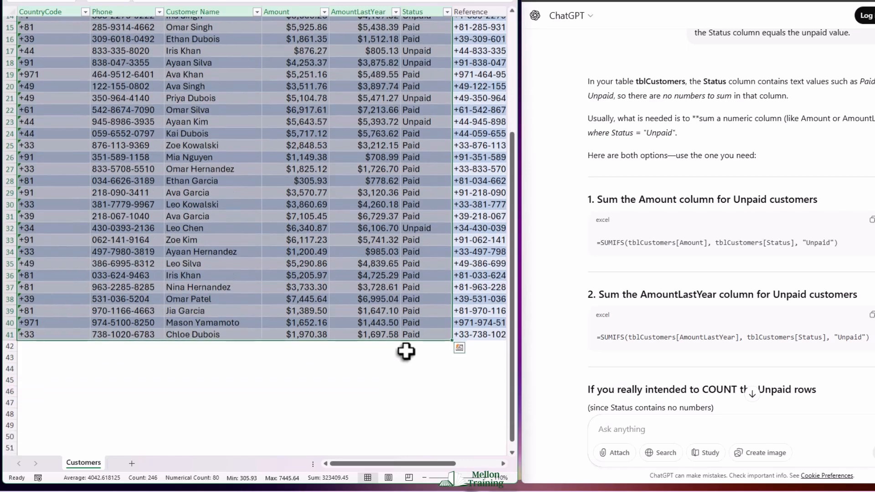
{"action": "left_click", "coordinate": [406, 351]}
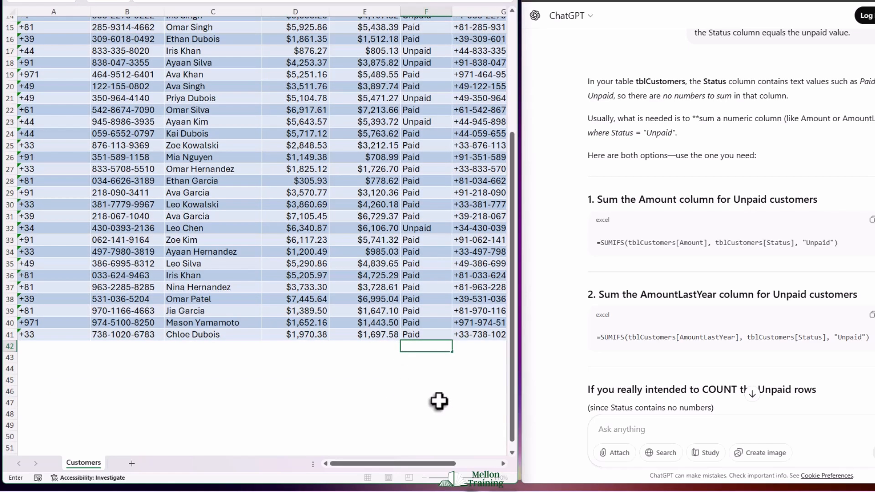
{"action": "key", "text": "ctrl+v"}
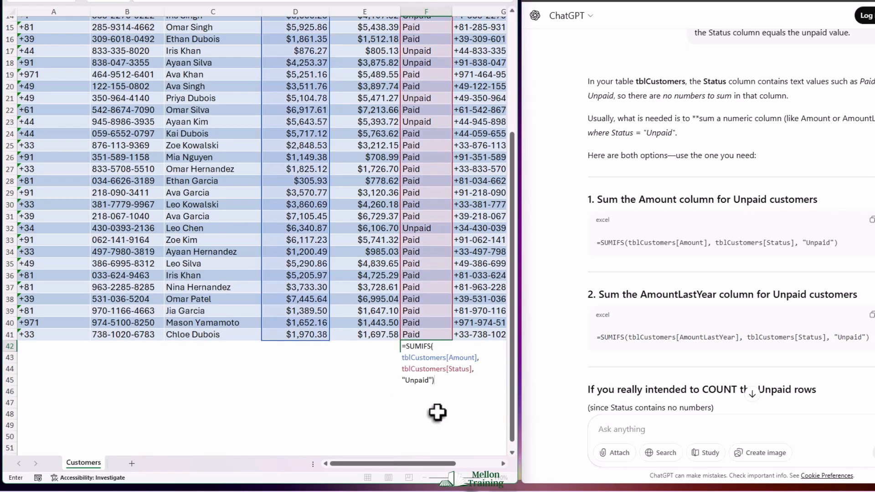
{"action": "key", "text": "ctrl+Return"}
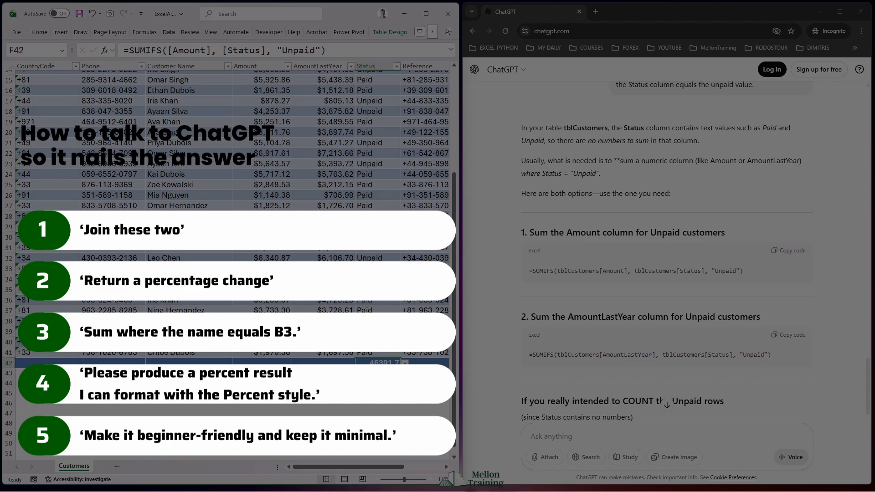
{"action": "left_click", "coordinate": [369, 405]}
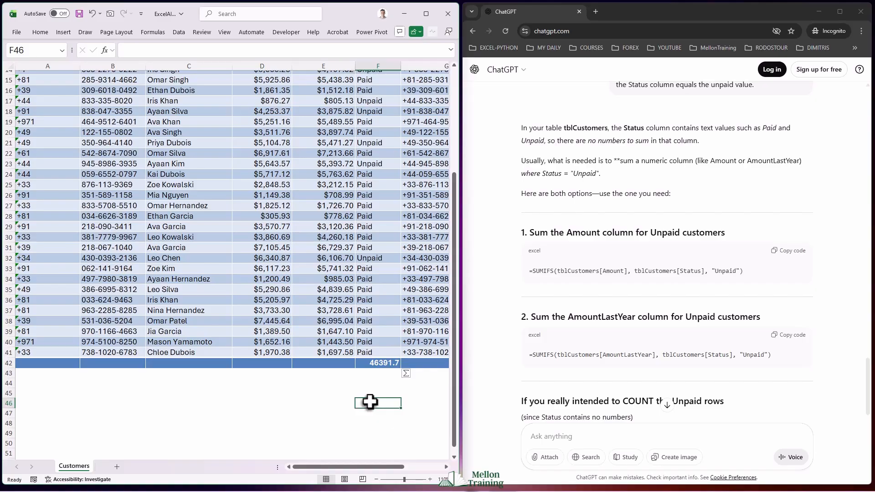
{"action": "left_click", "coordinate": [381, 391]}
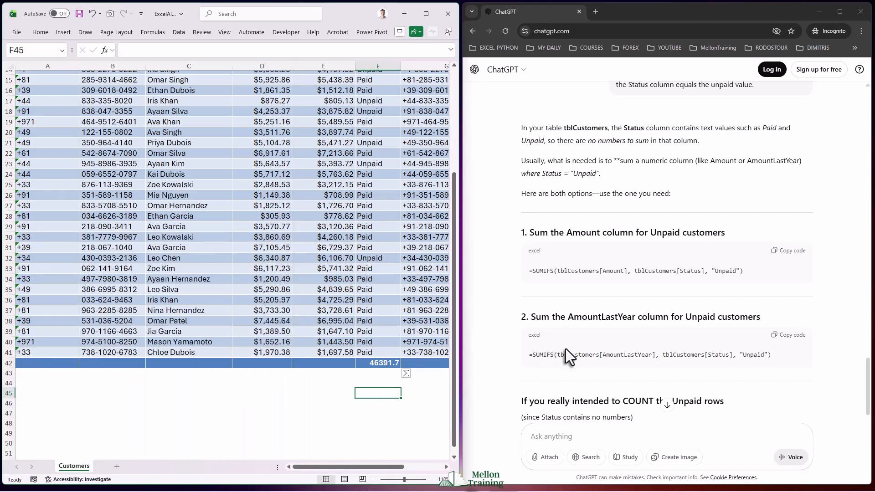
{"action": "scroll", "coordinate": [565, 348], "scroll_direction": "down", "scroll_amount": 3}
{"action": "scroll", "coordinate": [565, 348], "scroll_direction": "up", "scroll_amount": 1}
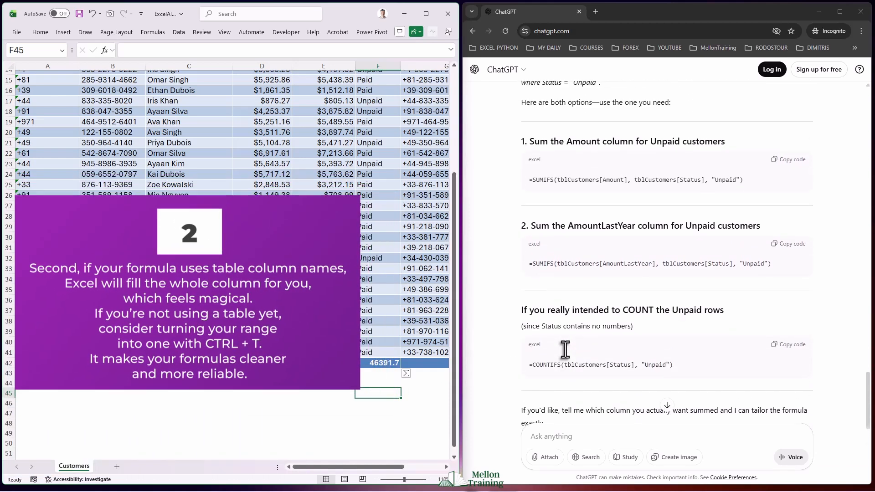